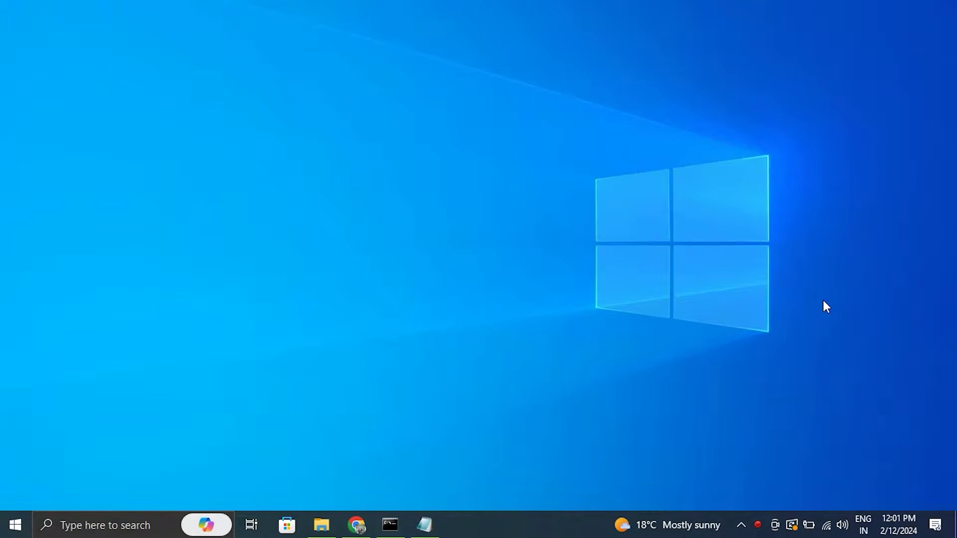
pyautogui.write('lobal.co')
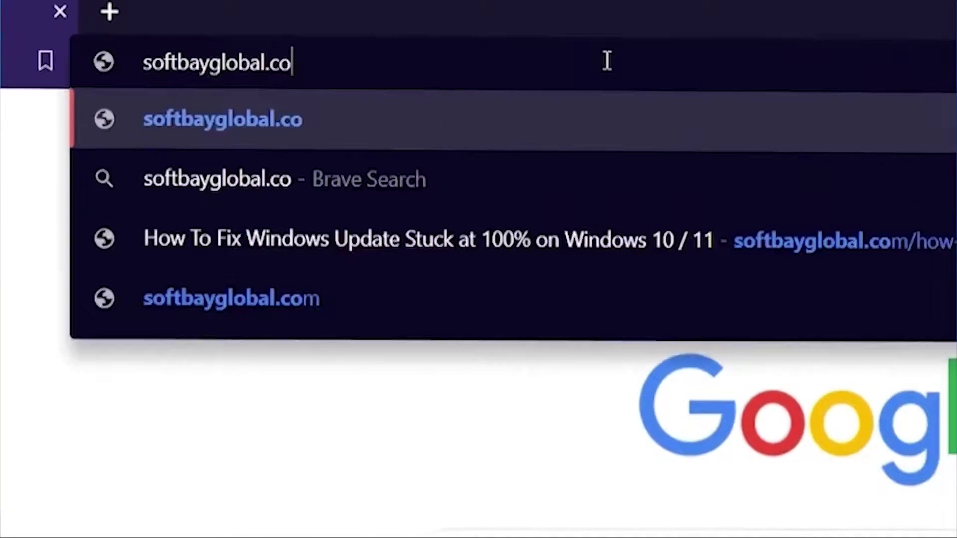
pyautogui.write('m')
# Load softbayglobal.com and go to its SUBMIT PROBLEM page
pyautogui.press('Return')
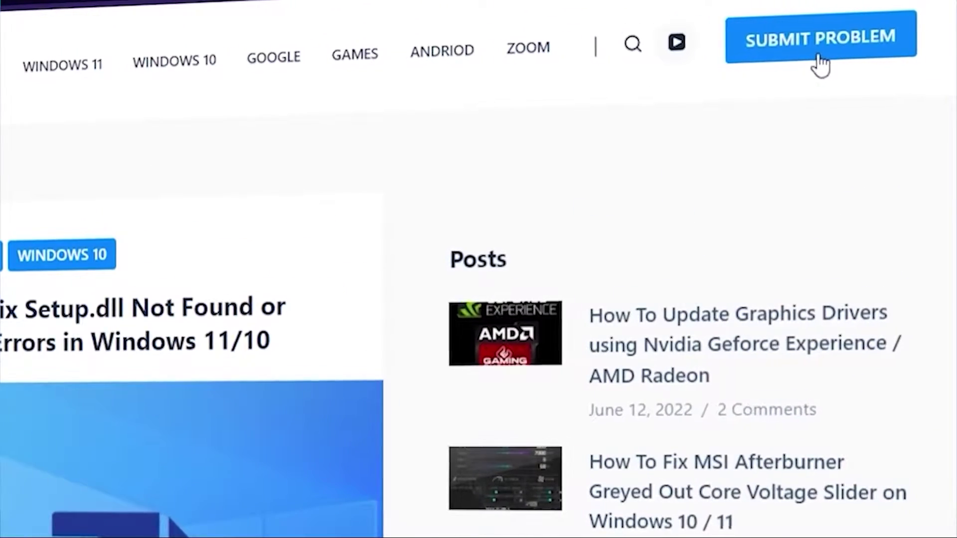
pyautogui.click(812, 59)
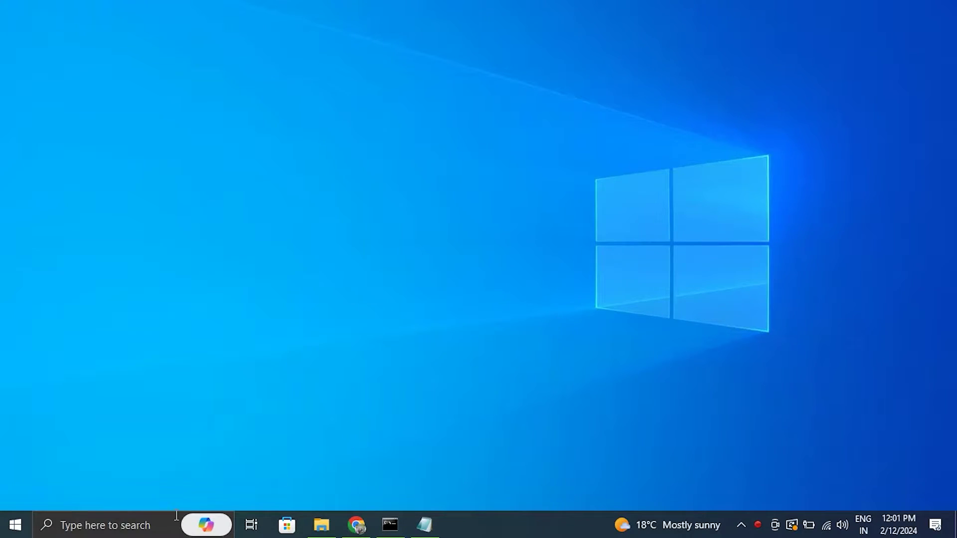
# Find Sign-in options via a 'PASS' search, start adding a password, cancel, and close Settings
pyautogui.press('super+s')
pyautogui.write('PASS')
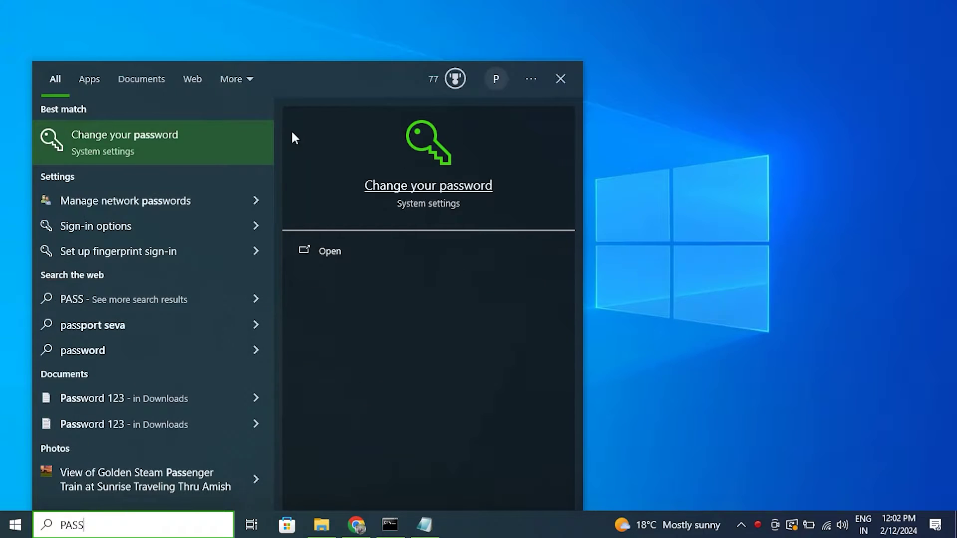
pyautogui.click(218, 128)
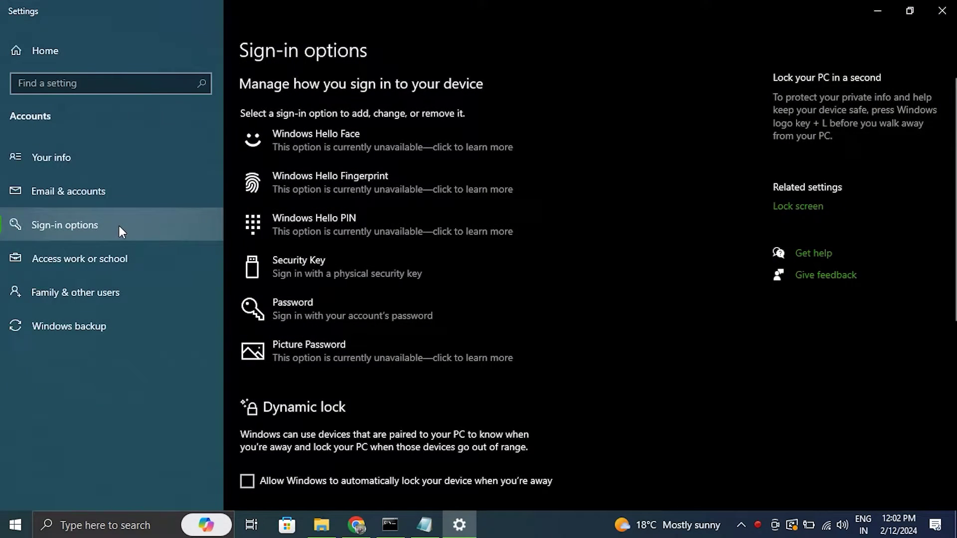
pyautogui.scroll(-5, 479, 284)
pyautogui.scroll(3, 530, 224)
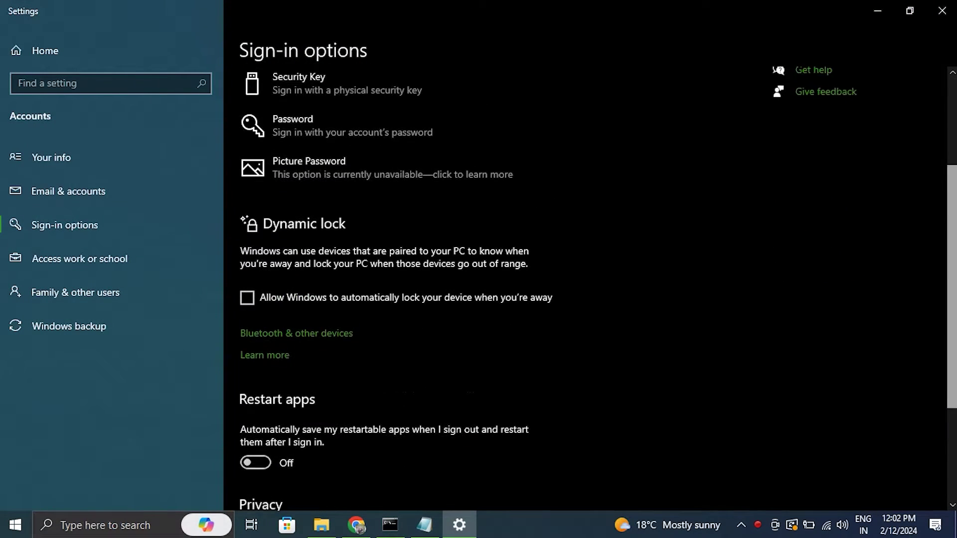
pyautogui.scroll(1, 531, 176)
pyautogui.click(347, 203)
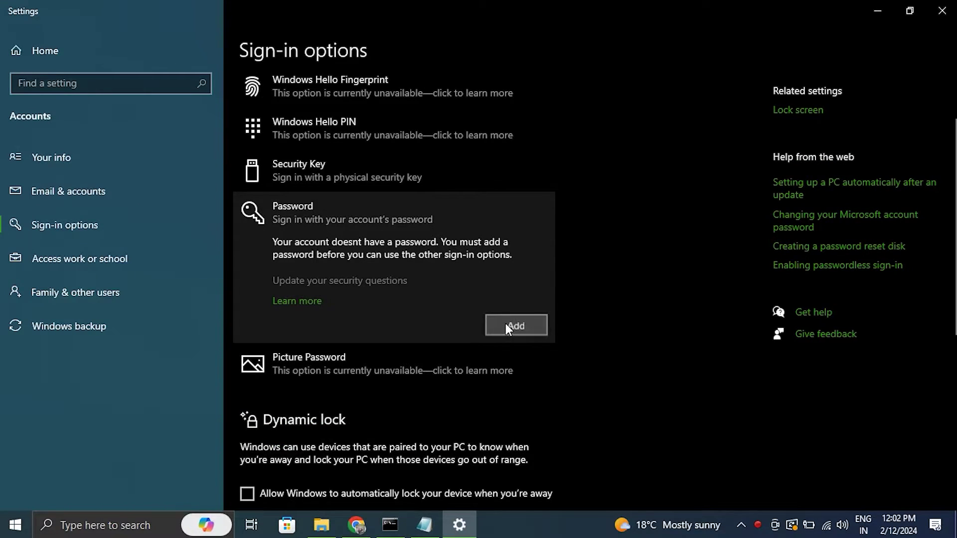
pyautogui.click(512, 325)
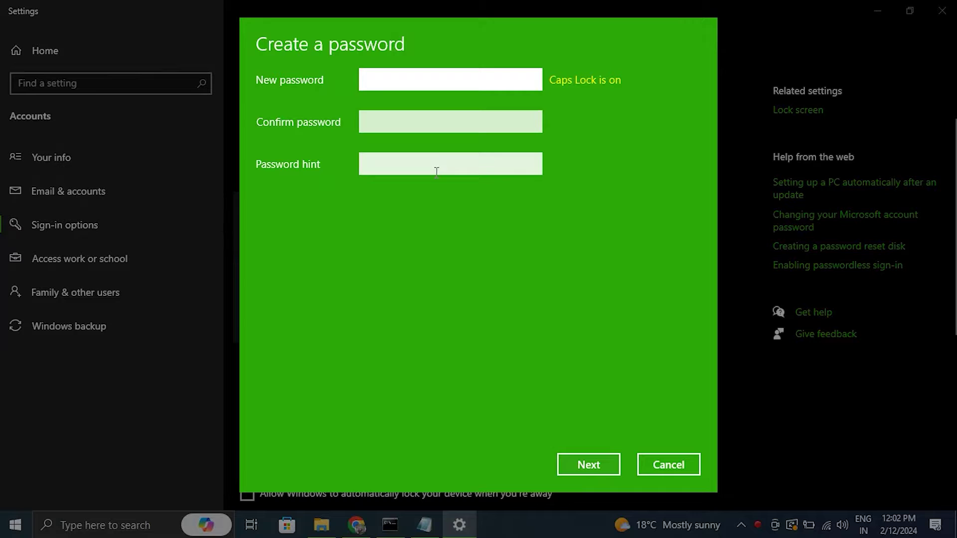
pyautogui.click(644, 463)
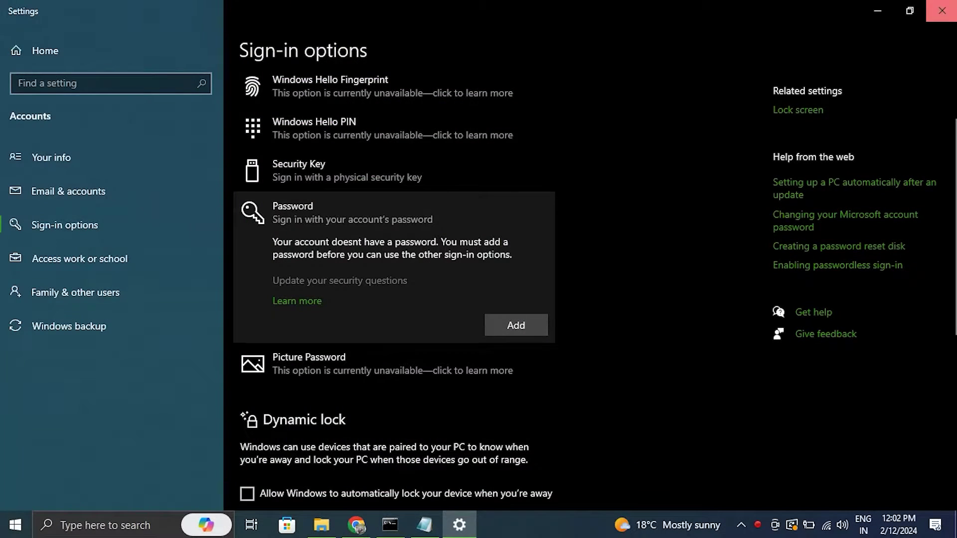
pyautogui.hotkey('alt', 'F4')
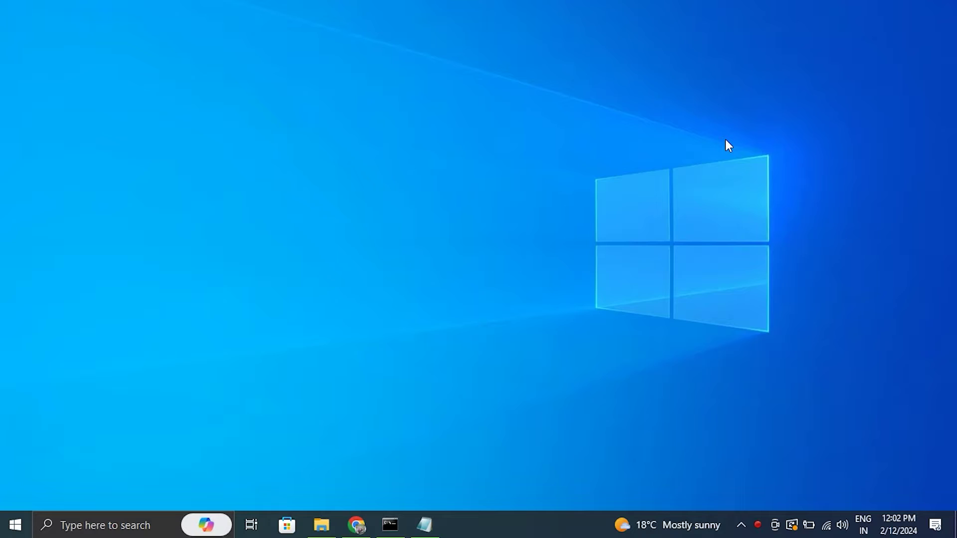
# In maximized File Explorer, browse to C:\Windows\ServiceProfiles\LocalService\AppData\Local\Microsoft
pyautogui.press('super+e')
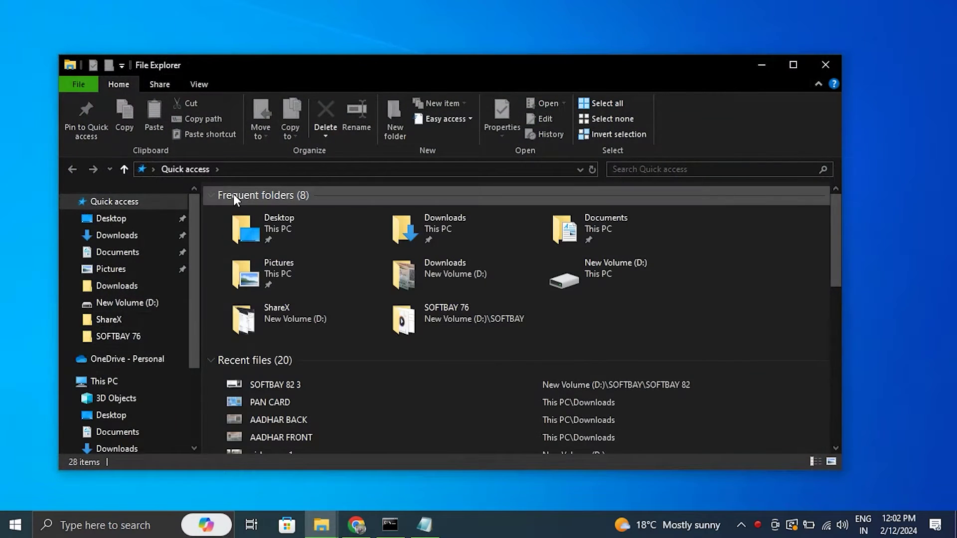
pyautogui.press('super+Up')
pyautogui.scroll(-1, 128, 337)
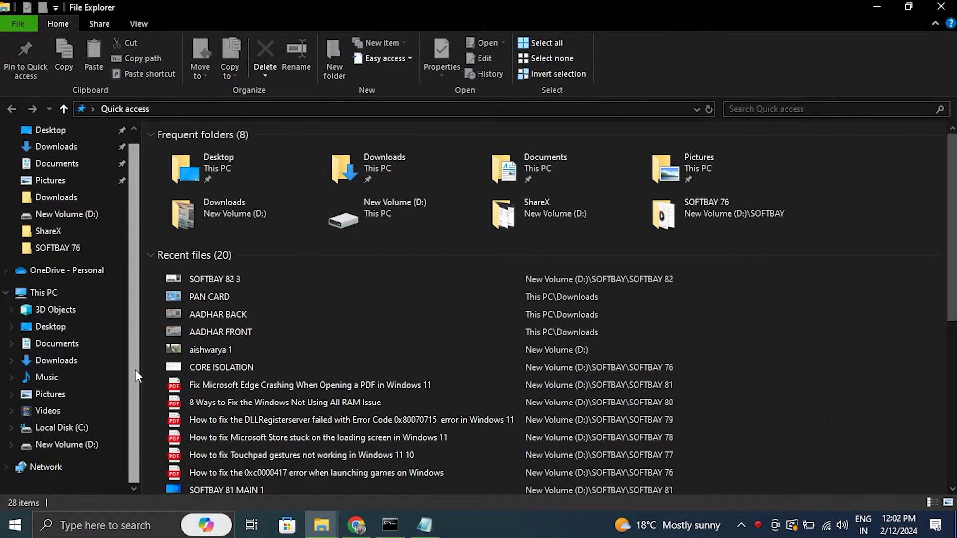
pyautogui.click(60, 413)
pyautogui.click(72, 434)
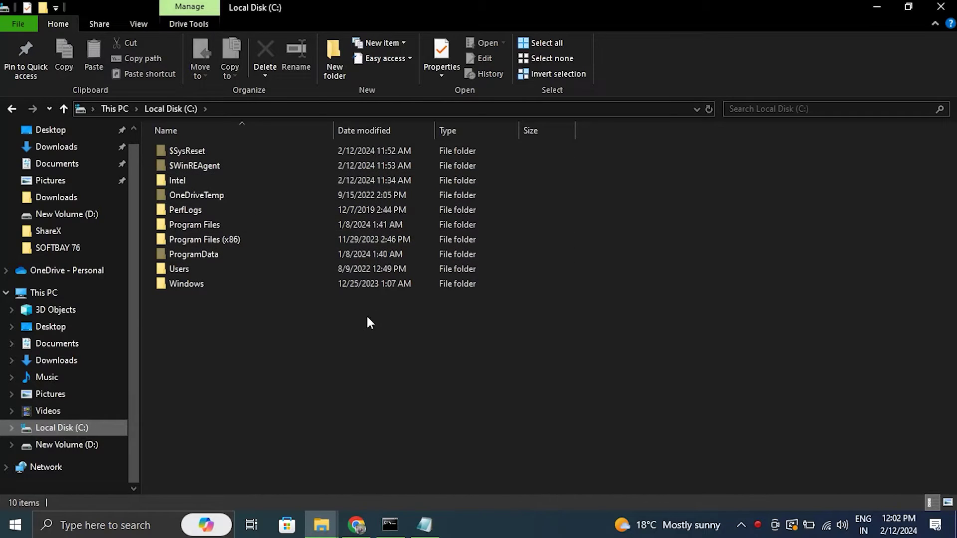
pyautogui.doubleClick(246, 290)
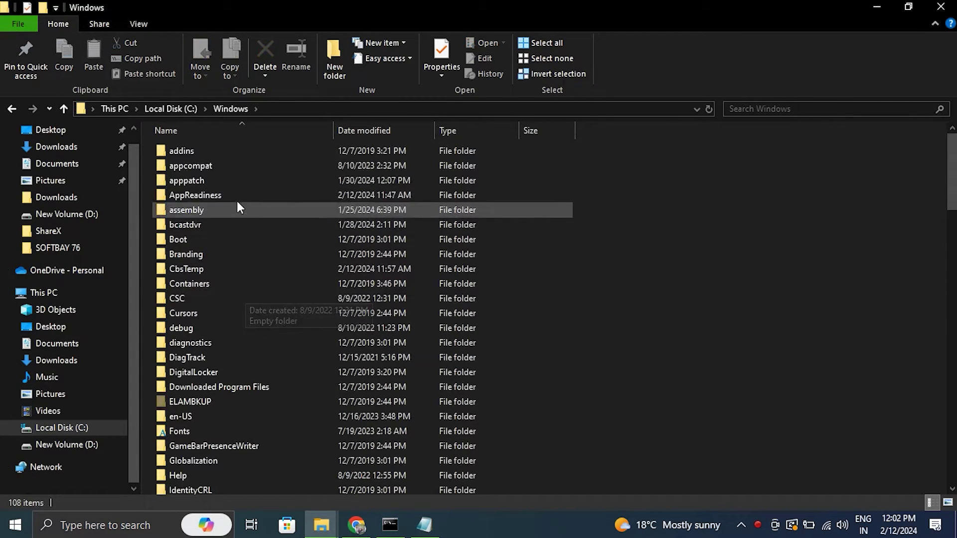
pyautogui.moveTo(953, 150); pyautogui.dragTo(952, 299)
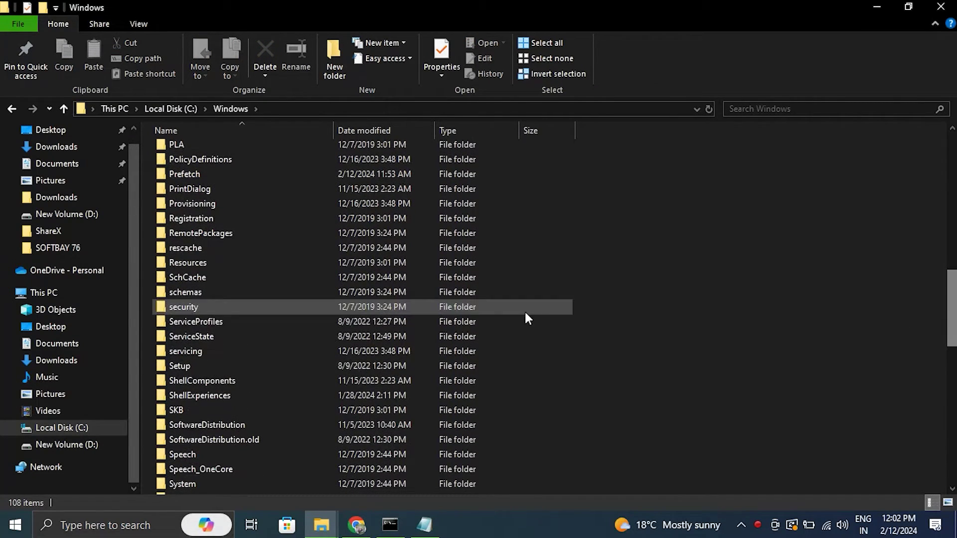
pyautogui.doubleClick(250, 317)
pyautogui.doubleClick(241, 149)
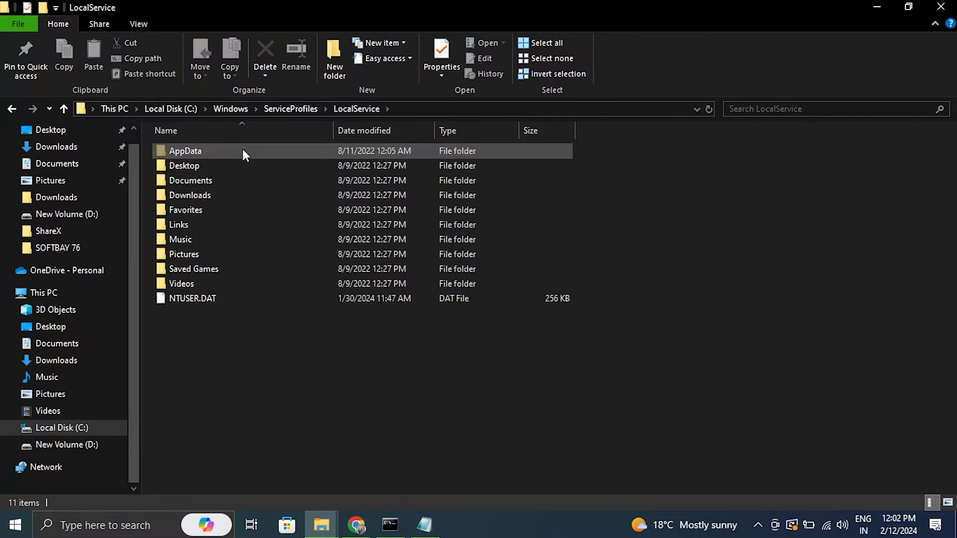
pyautogui.doubleClick(242, 150)
pyautogui.doubleClick(199, 154)
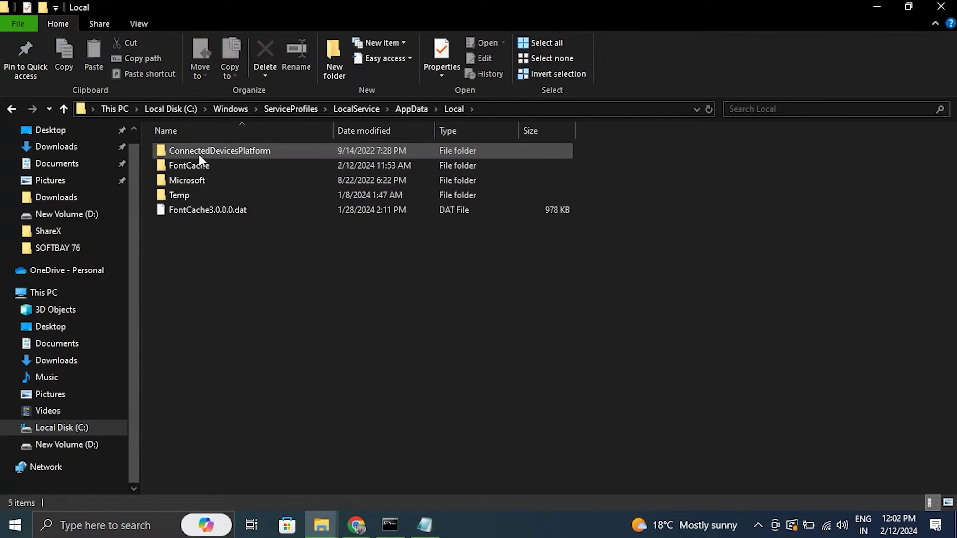
pyautogui.doubleClick(195, 180)
# Bring up the Ngc folder's context menu, dismiss it, and return to the desktop
pyautogui.click(196, 197)
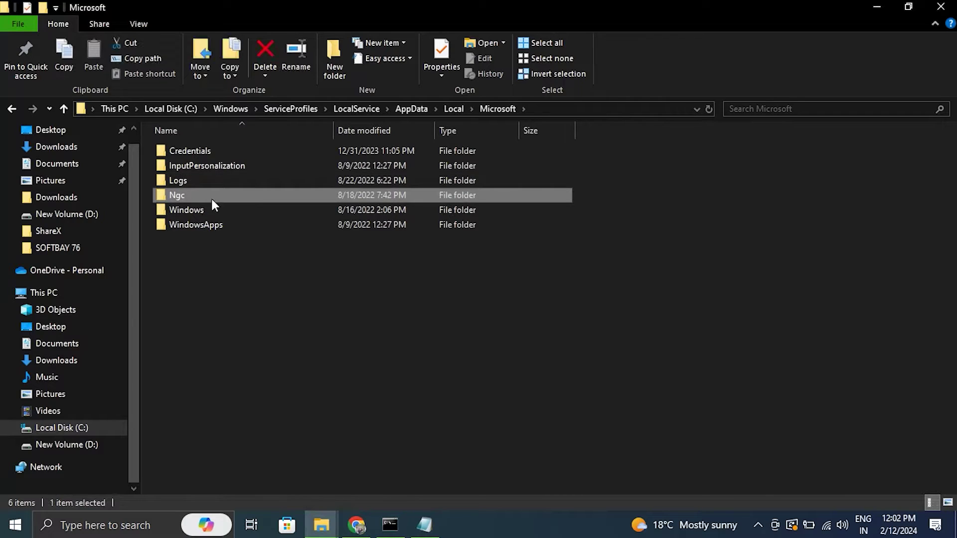
pyautogui.rightClick(189, 198)
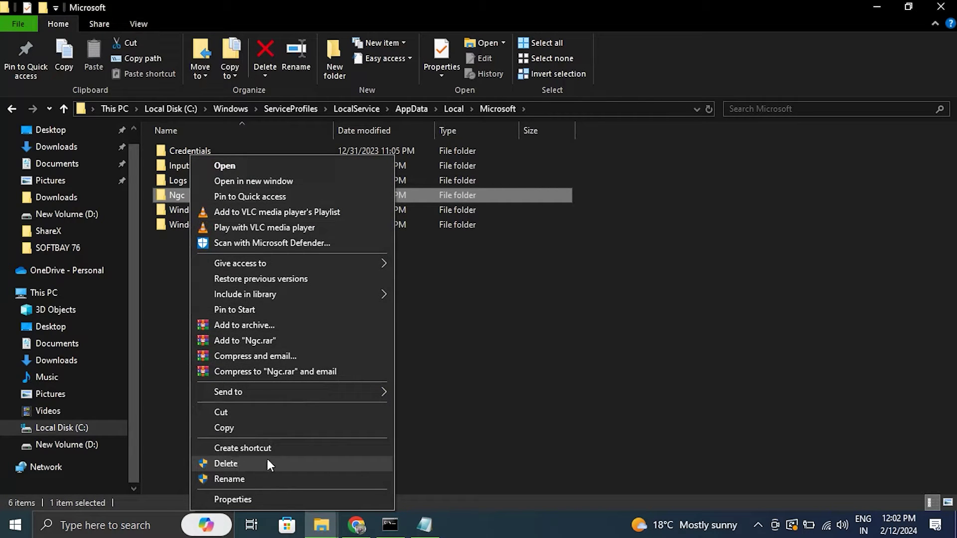
pyautogui.click(696, 341)
pyautogui.press('super+d')
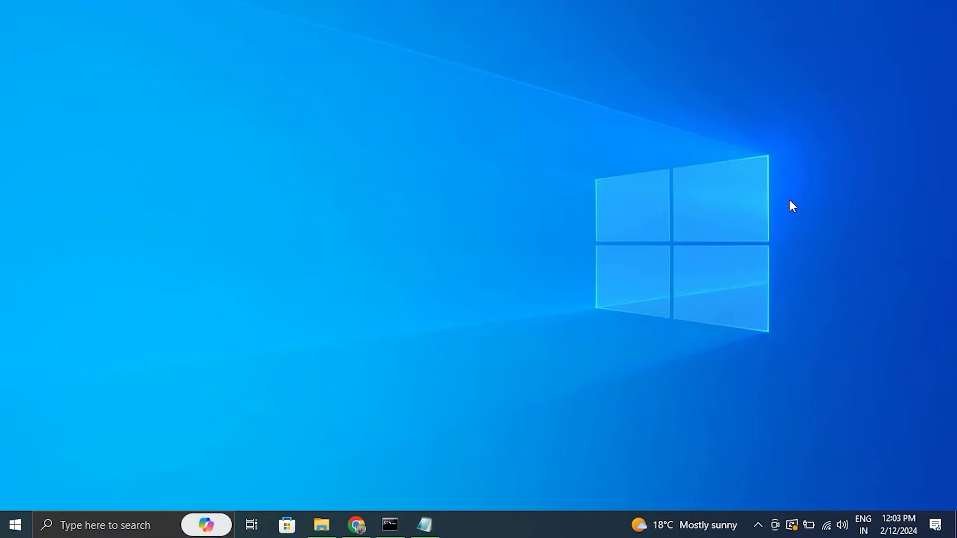
# Start Reset this PC from the System > Recovery page, cancel it, and close Settings
pyautogui.press('super+i')
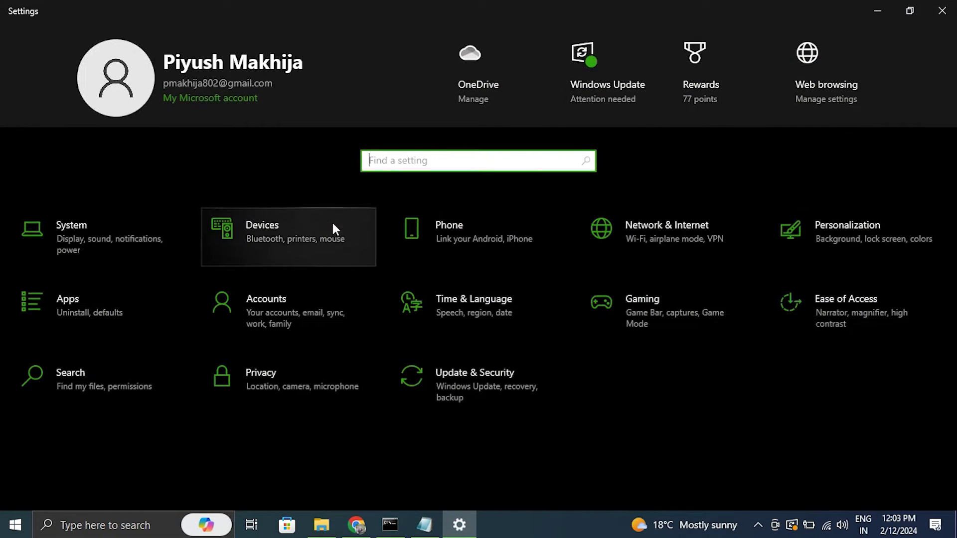
pyautogui.click(100, 225)
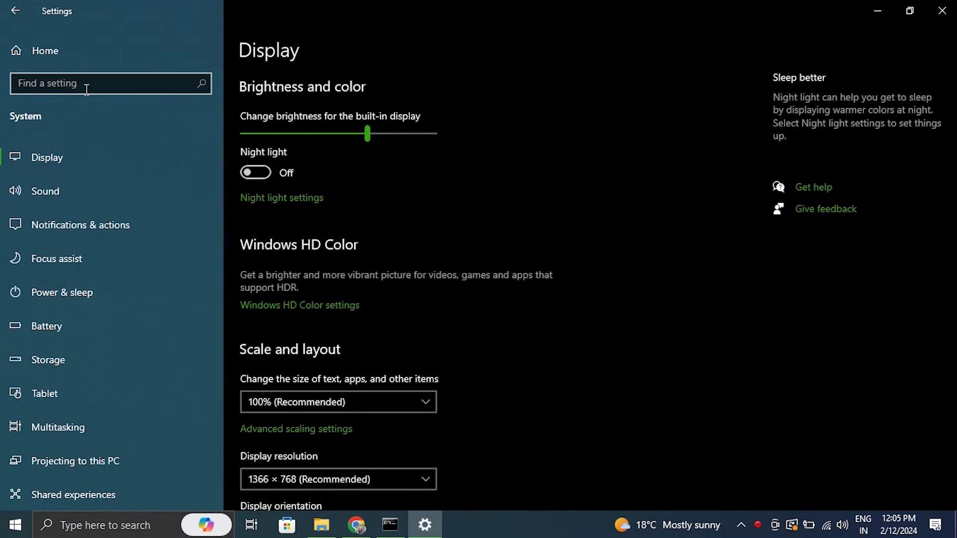
pyautogui.write('RE')
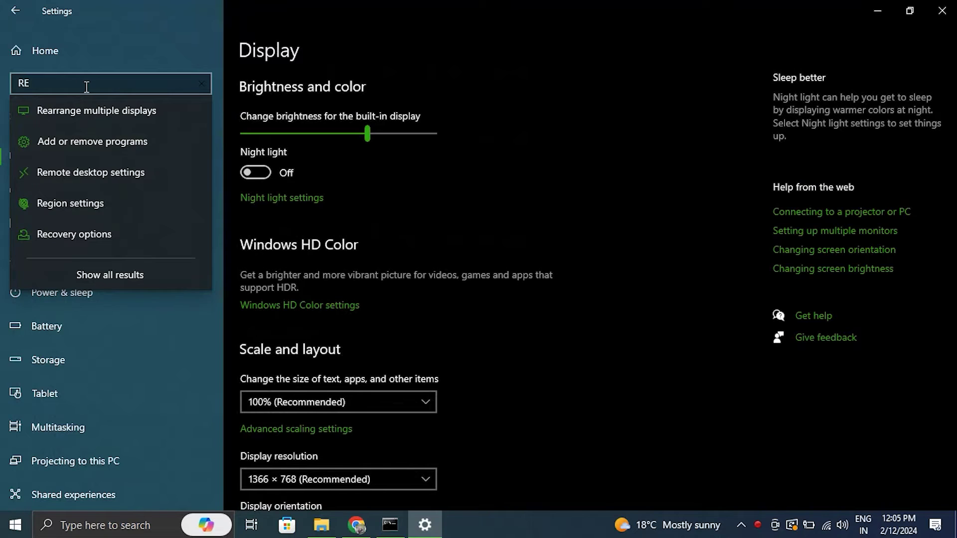
pyautogui.write('C')
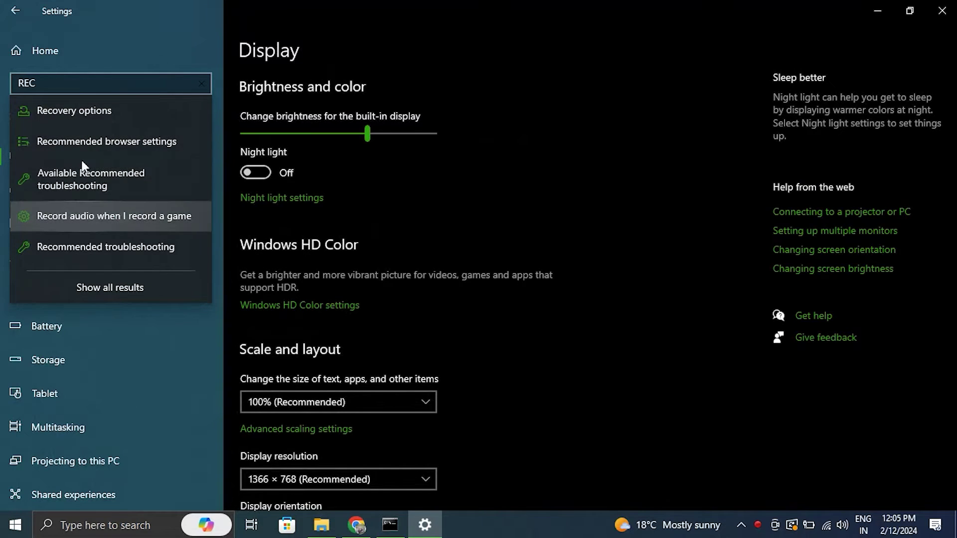
pyautogui.click(79, 112)
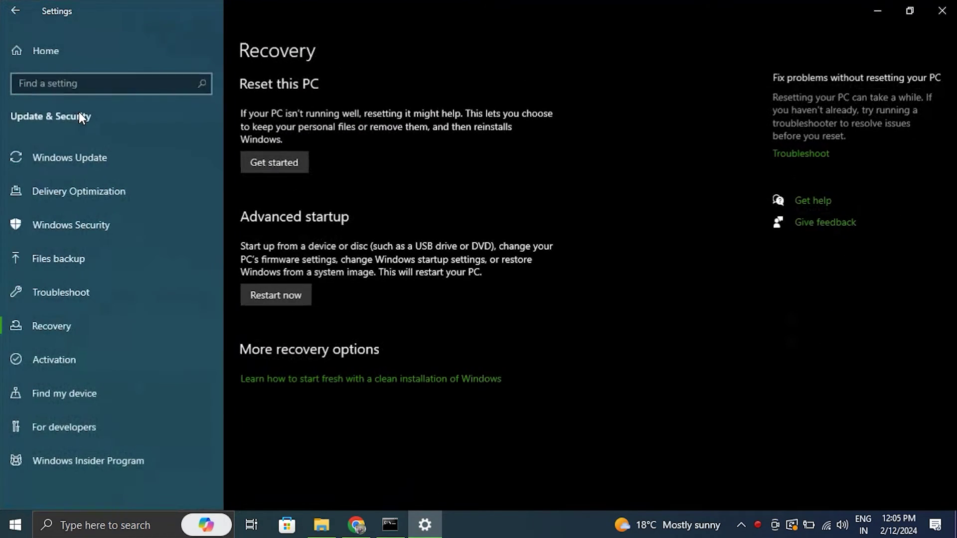
pyautogui.click(286, 168)
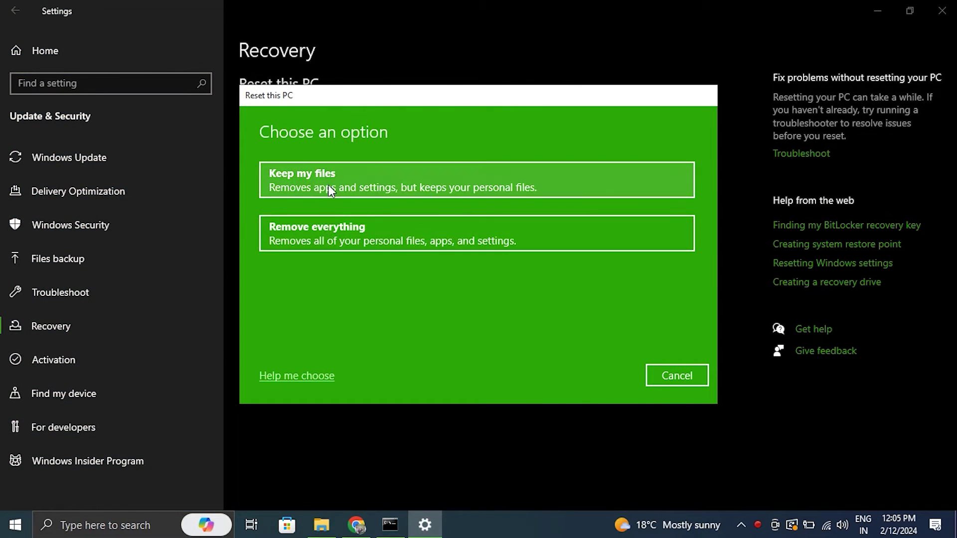
pyautogui.click(658, 380)
pyautogui.click(943, 11)
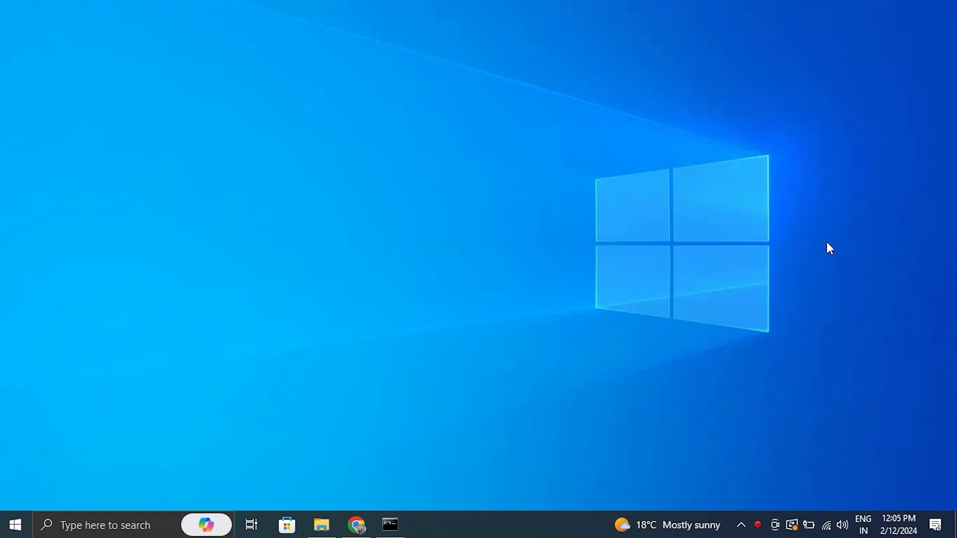